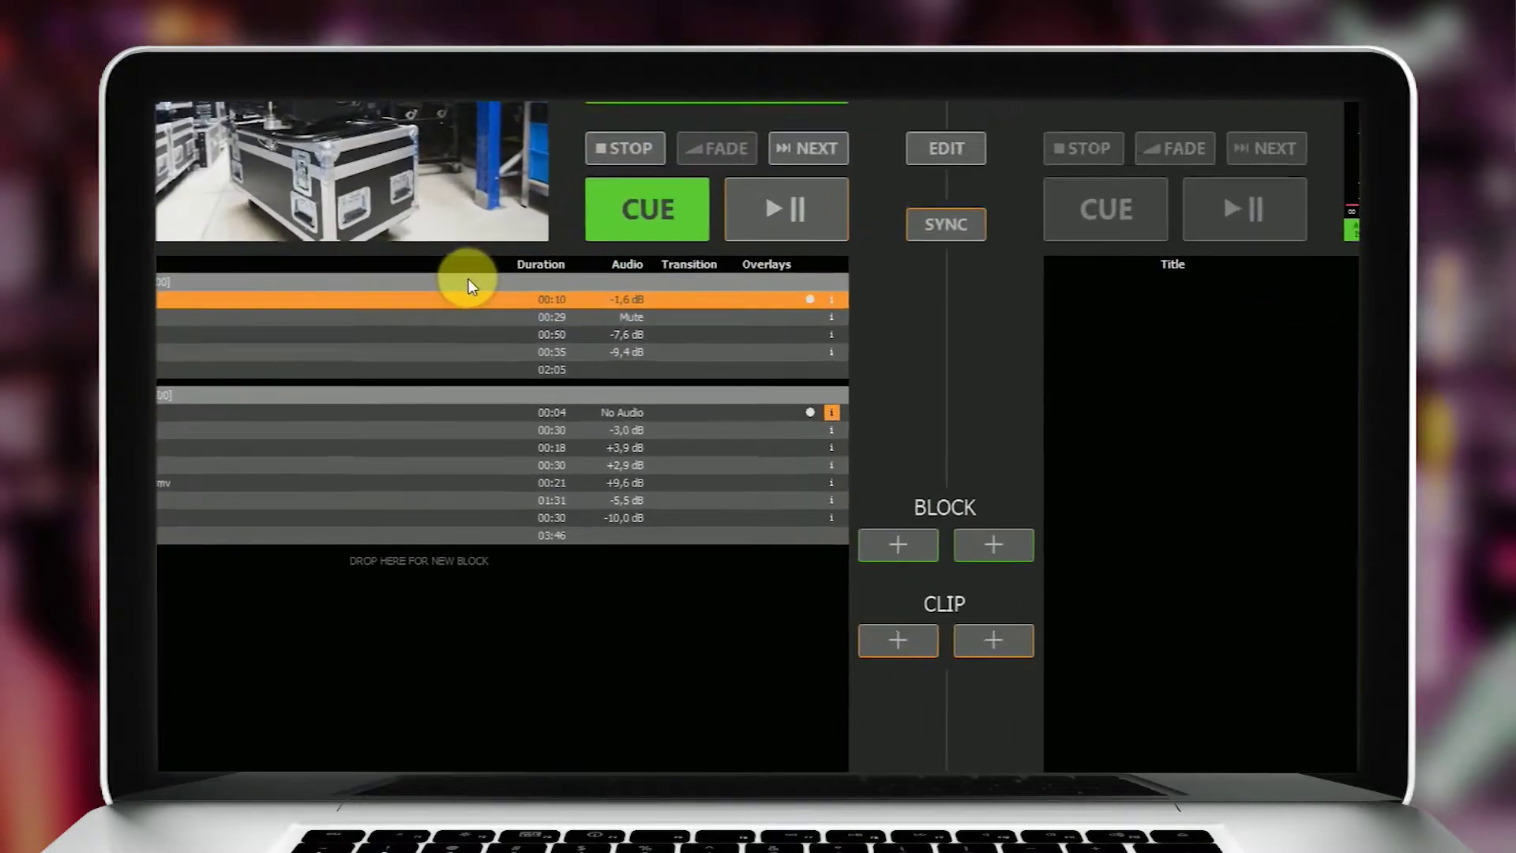
# Check the Intro block's 3:03:00 scheduled start, then bring up the Workflow settings page
pyautogui.rightClick(448, 338)
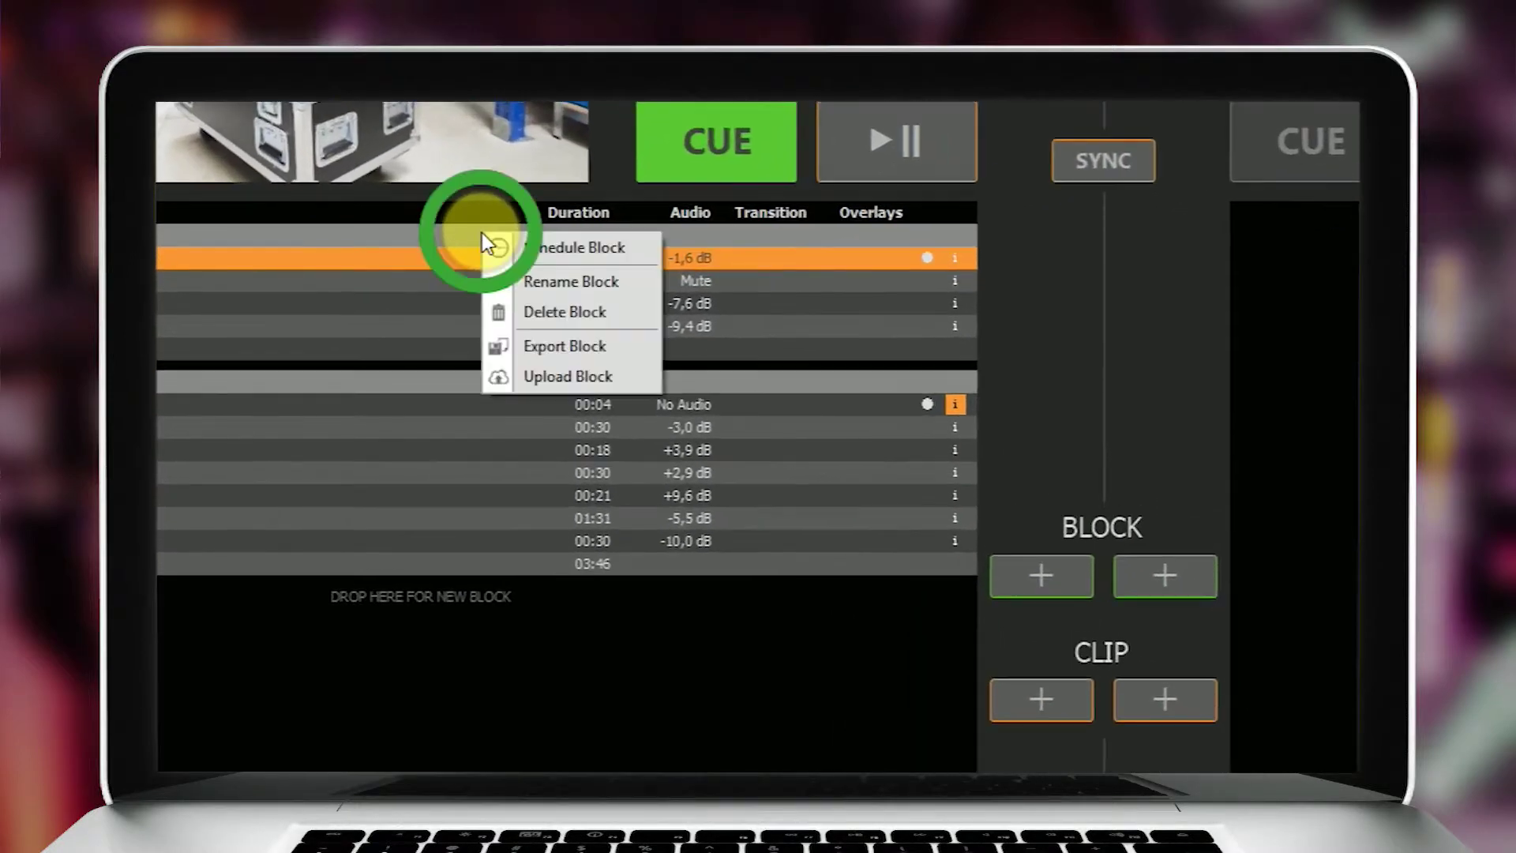
pyautogui.click(641, 246)
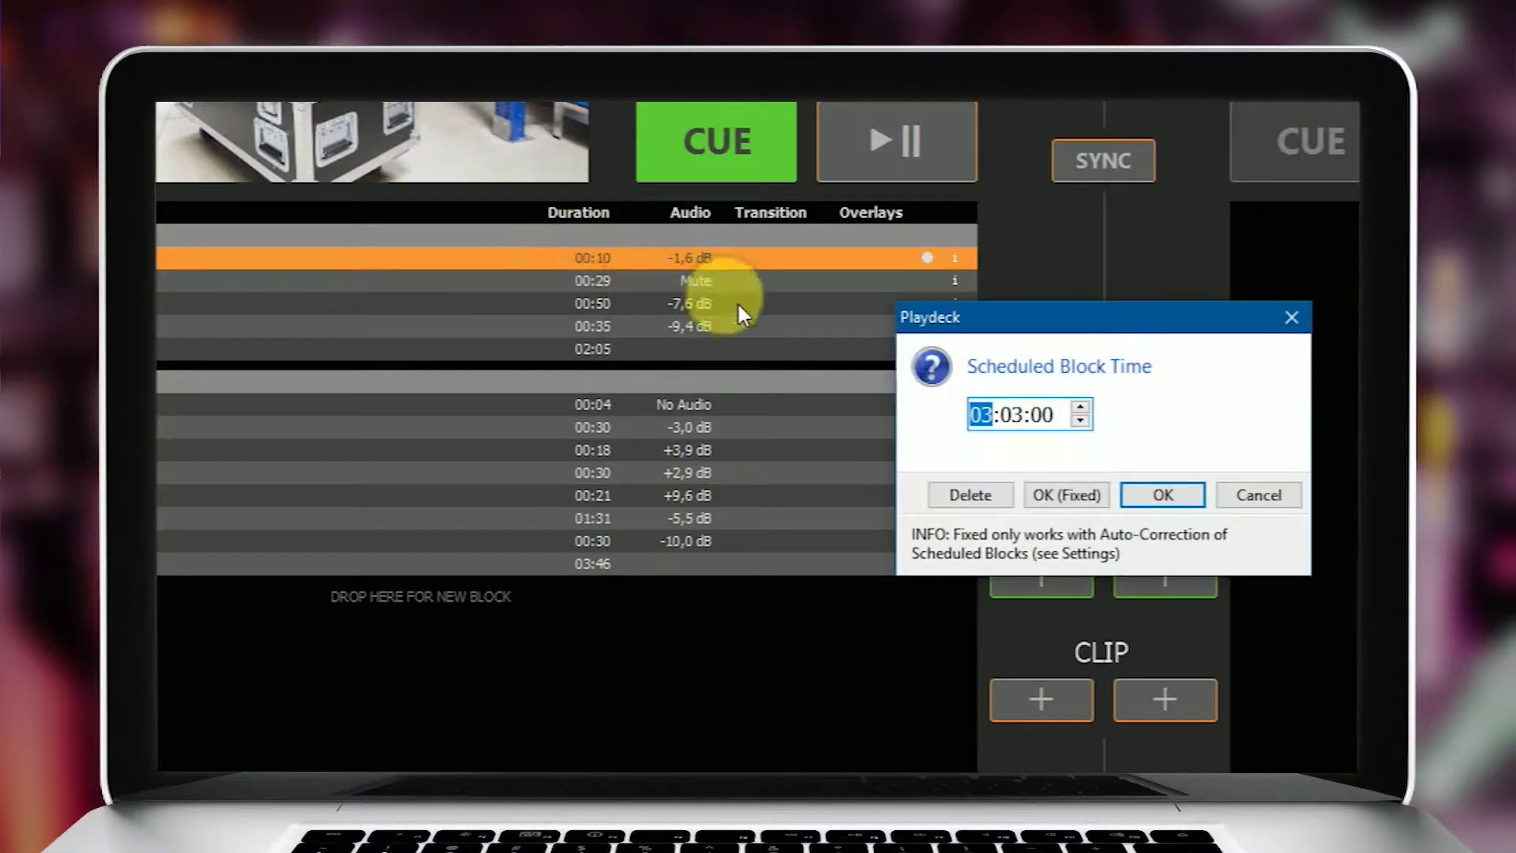
pyautogui.click(1286, 497)
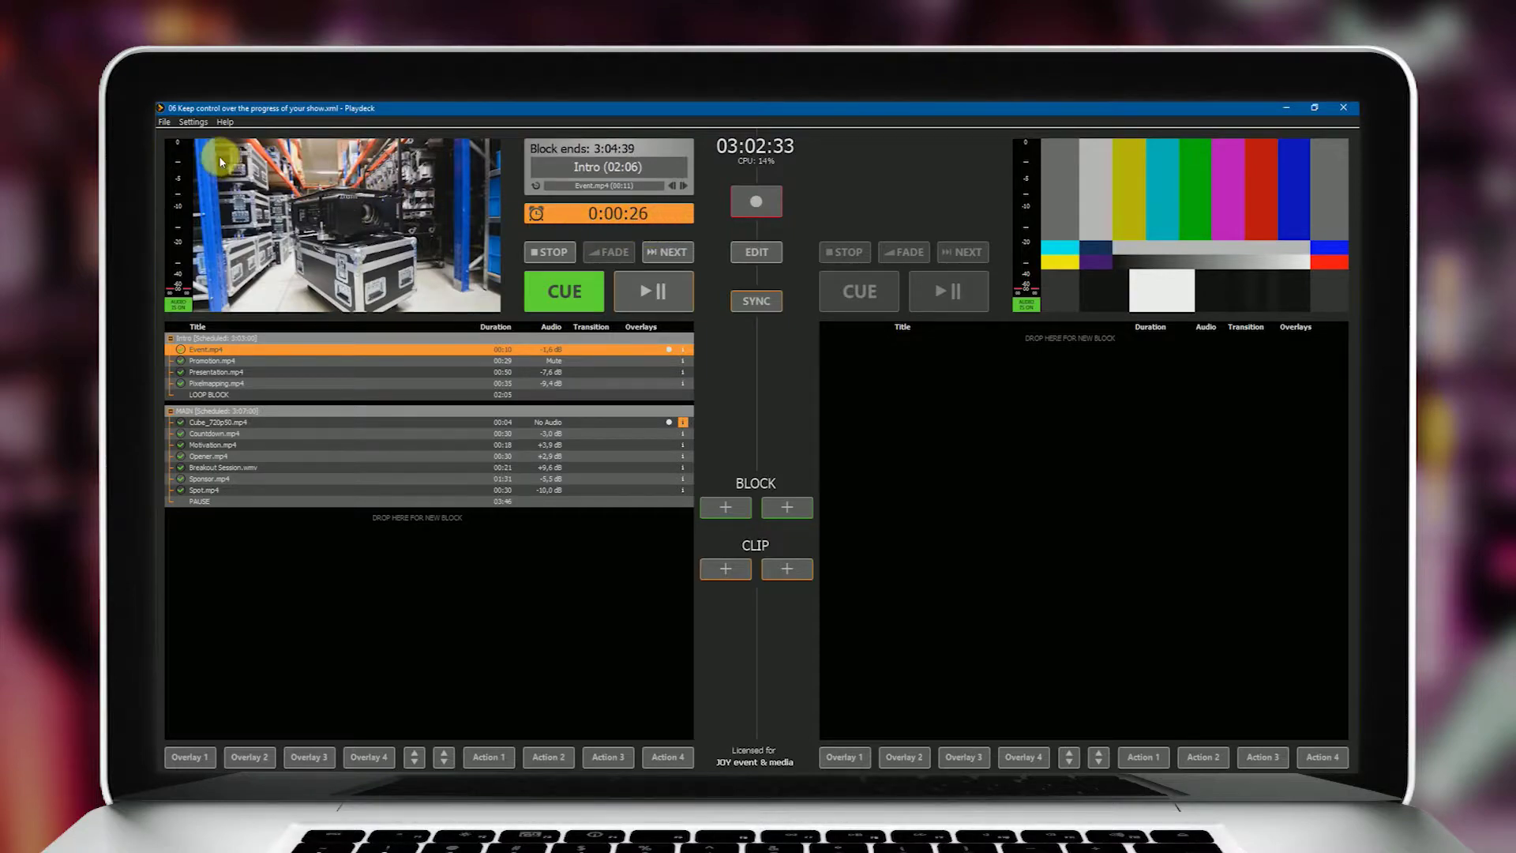
pyautogui.click(194, 122)
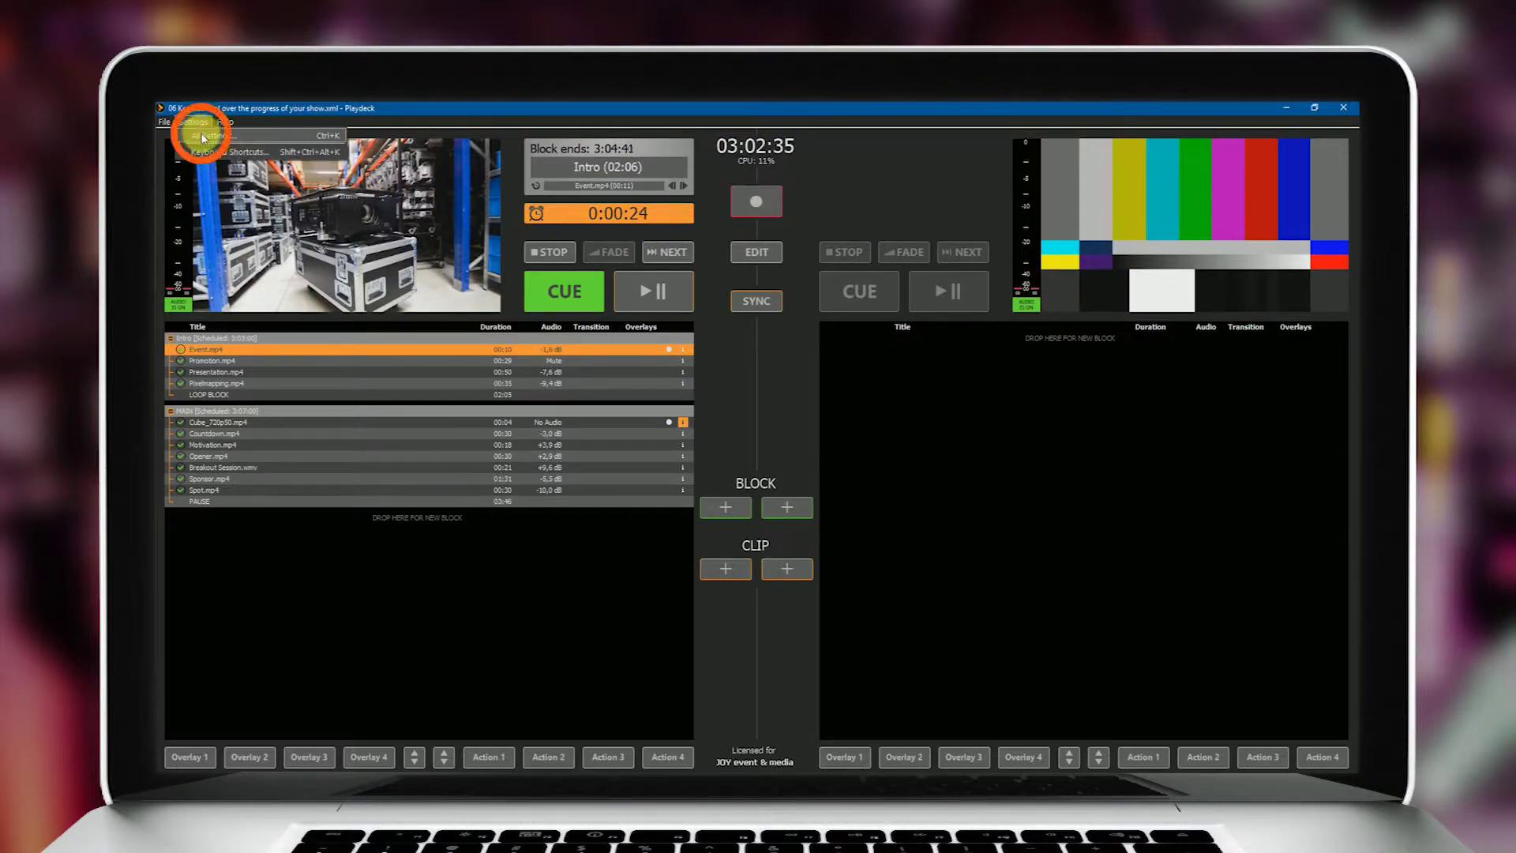
pyautogui.click(202, 139)
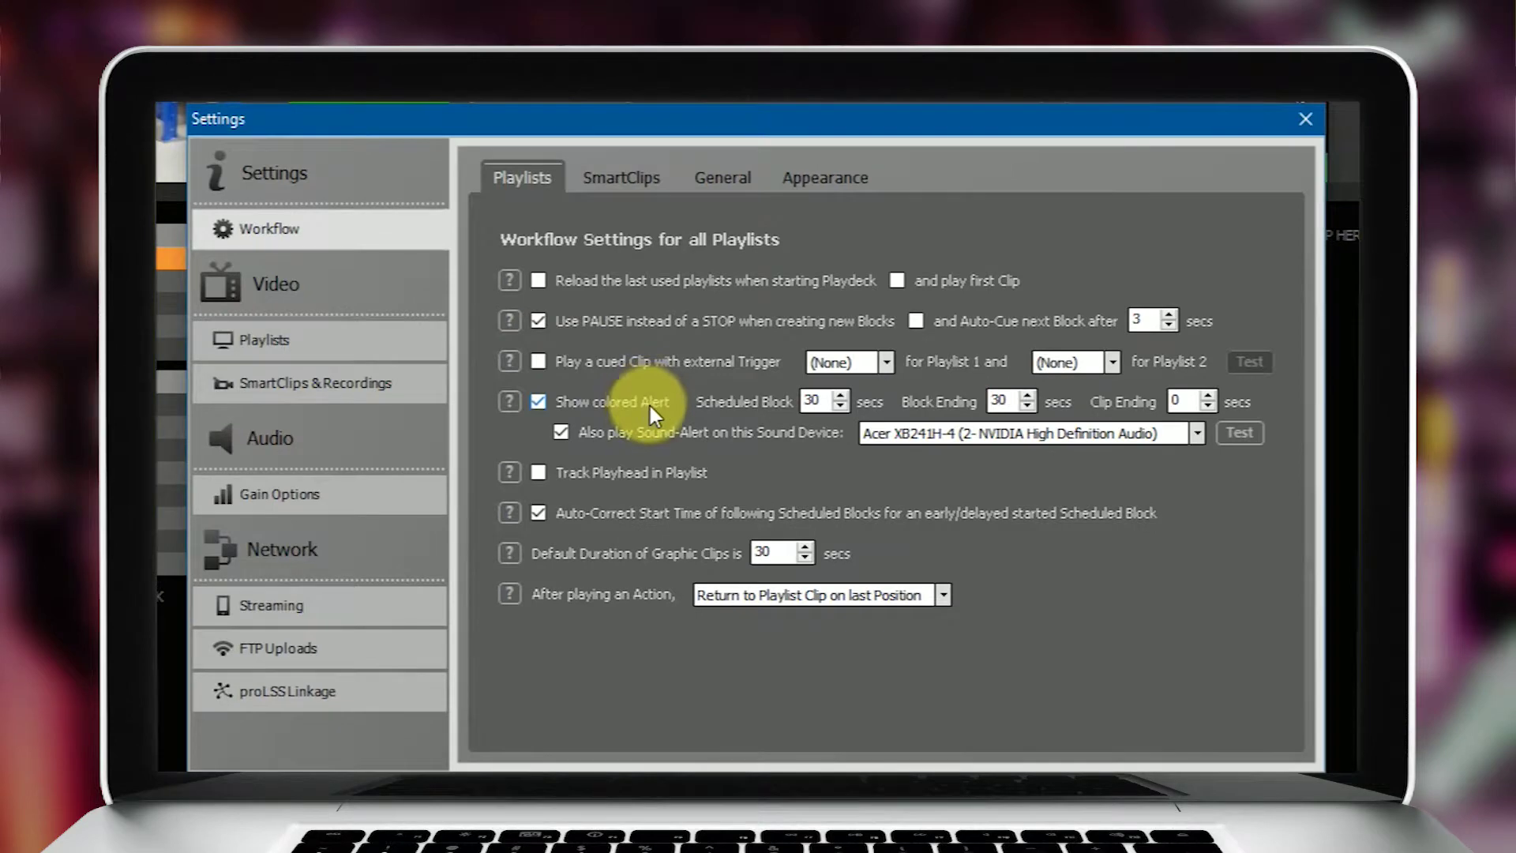
# Keep the Block Ending seconds and sound device unchanged, then play Event.mp4
pyautogui.click(1026, 404)
pyautogui.click(1154, 436)
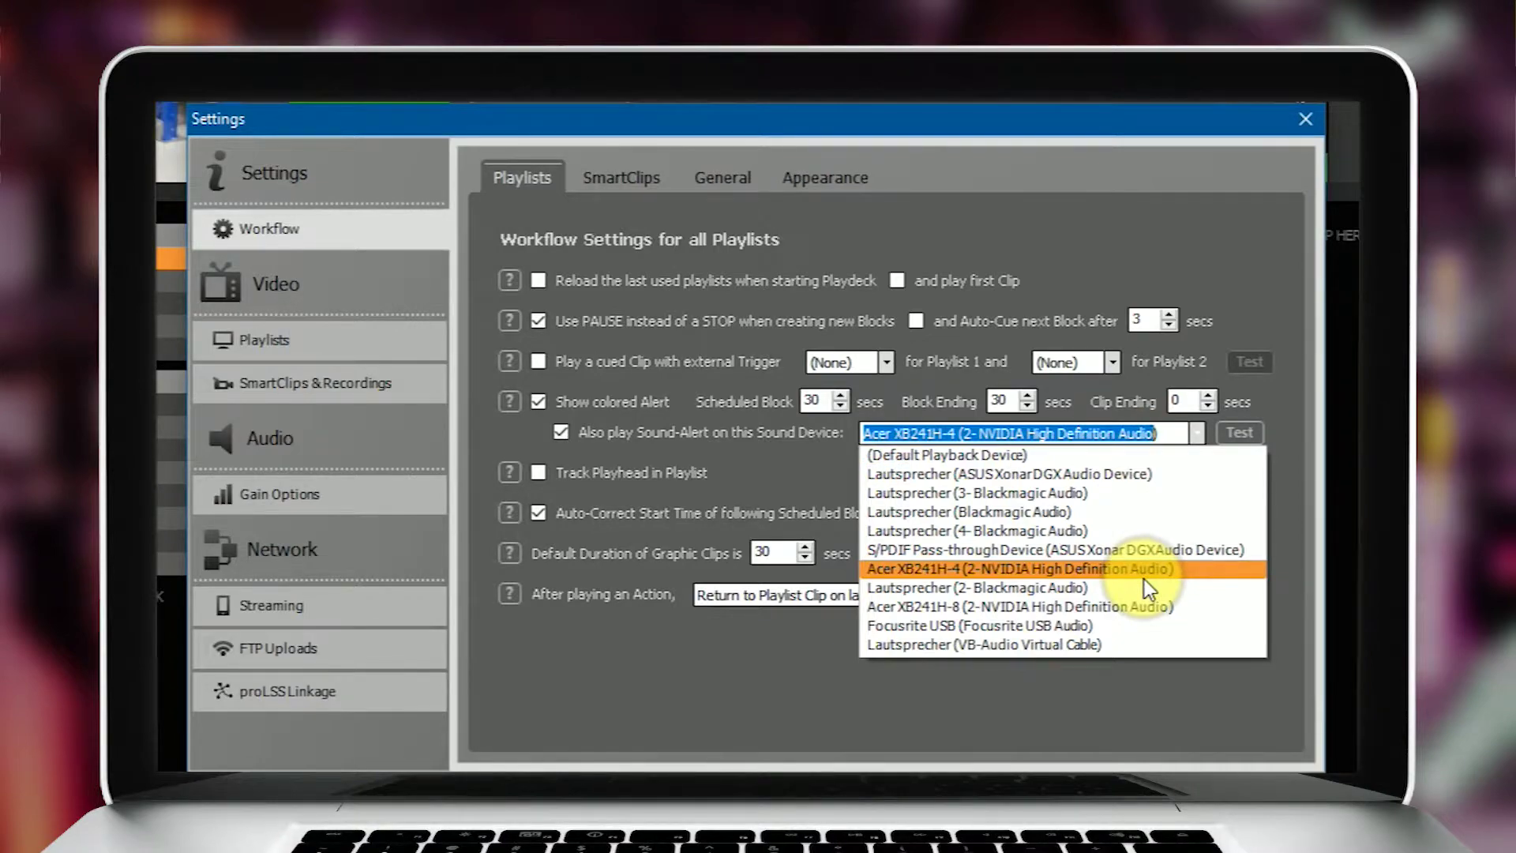
pyautogui.click(1025, 688)
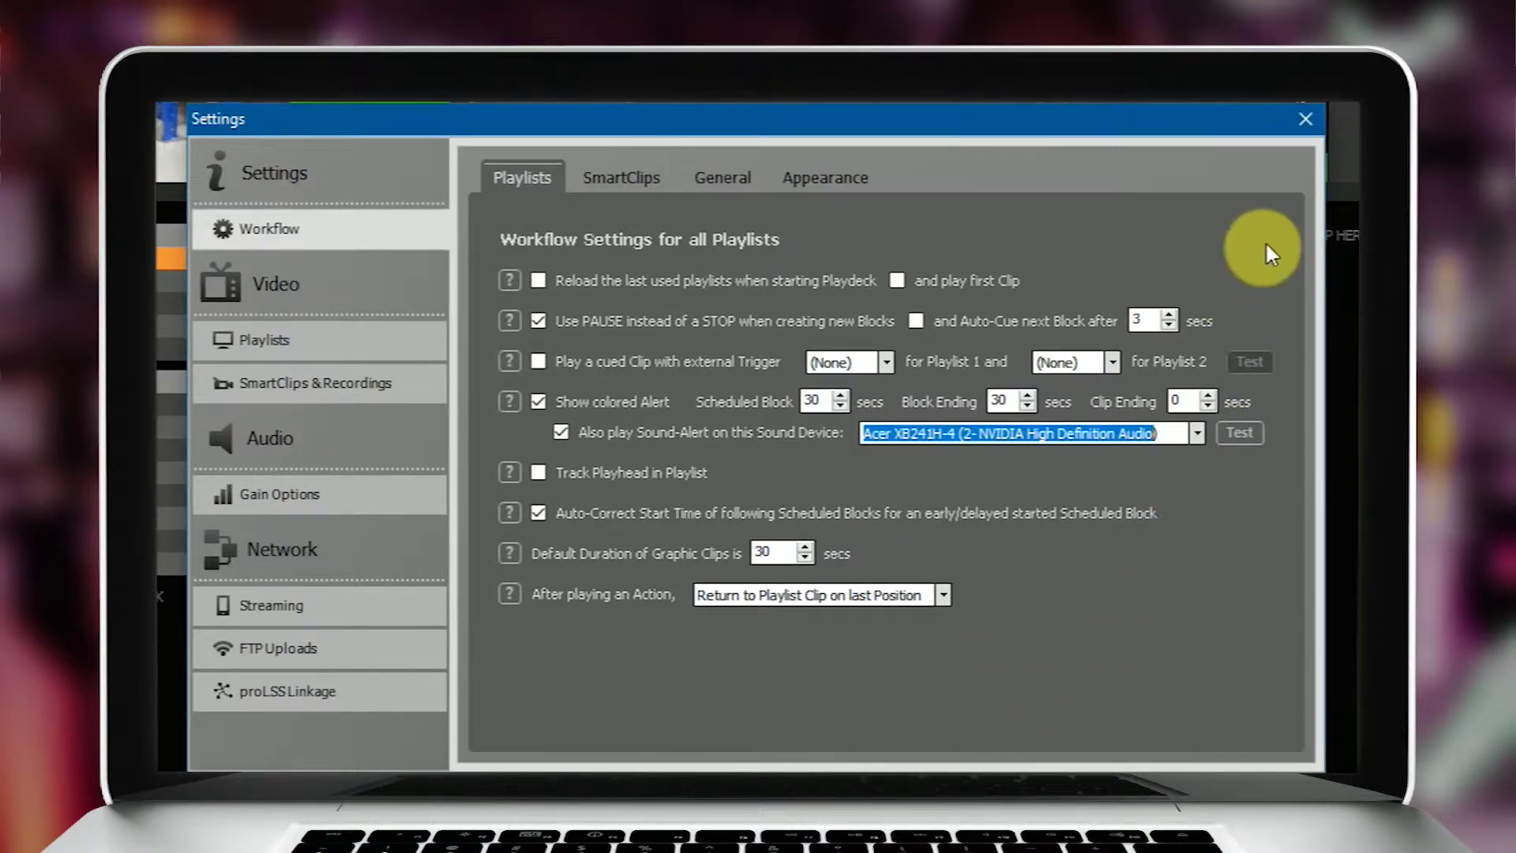
pyautogui.click(1304, 119)
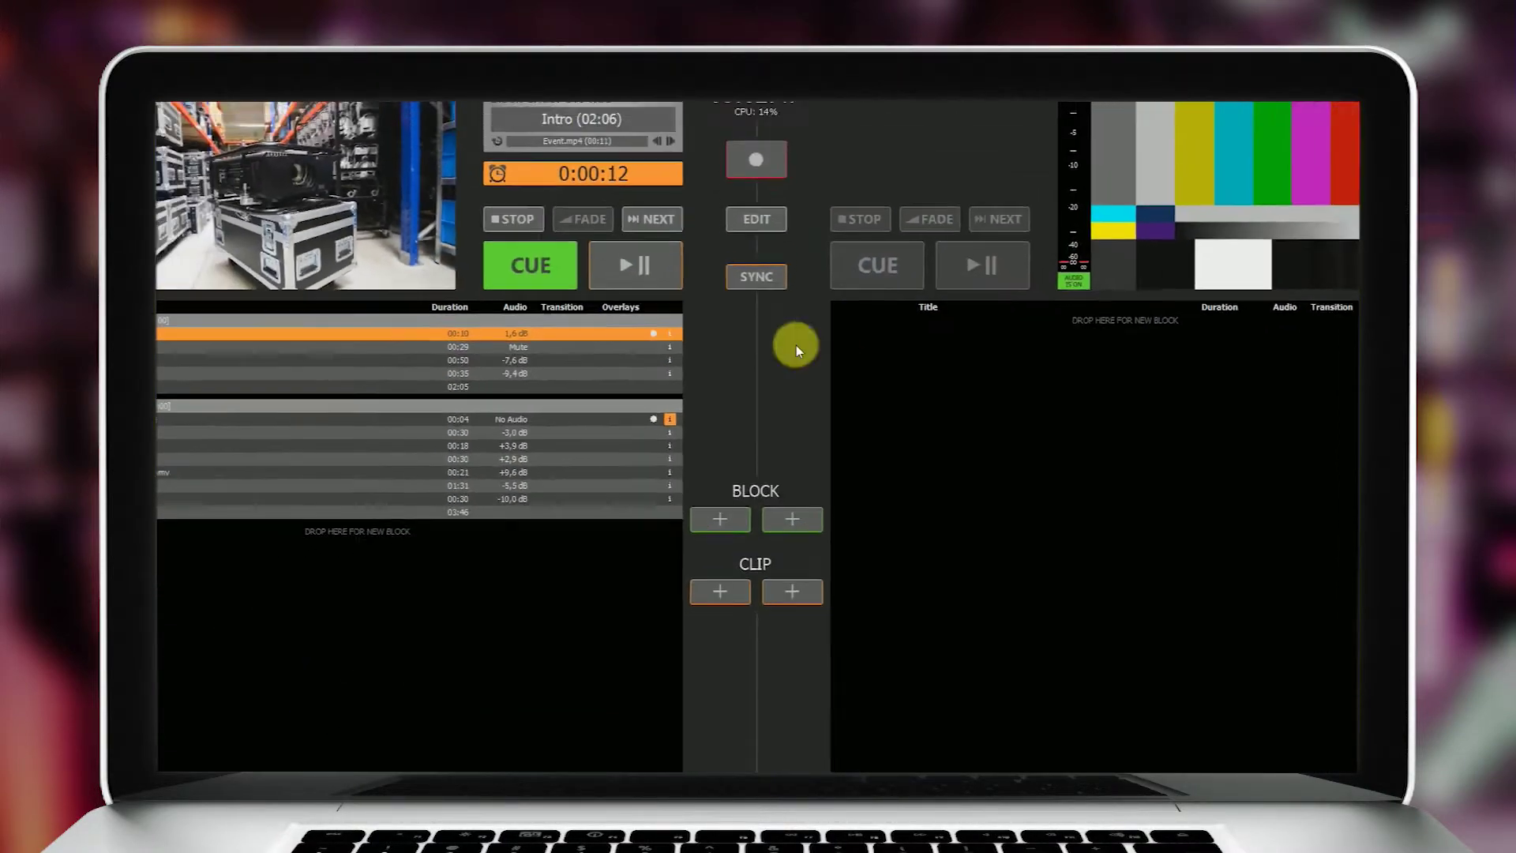
pyautogui.click(681, 292)
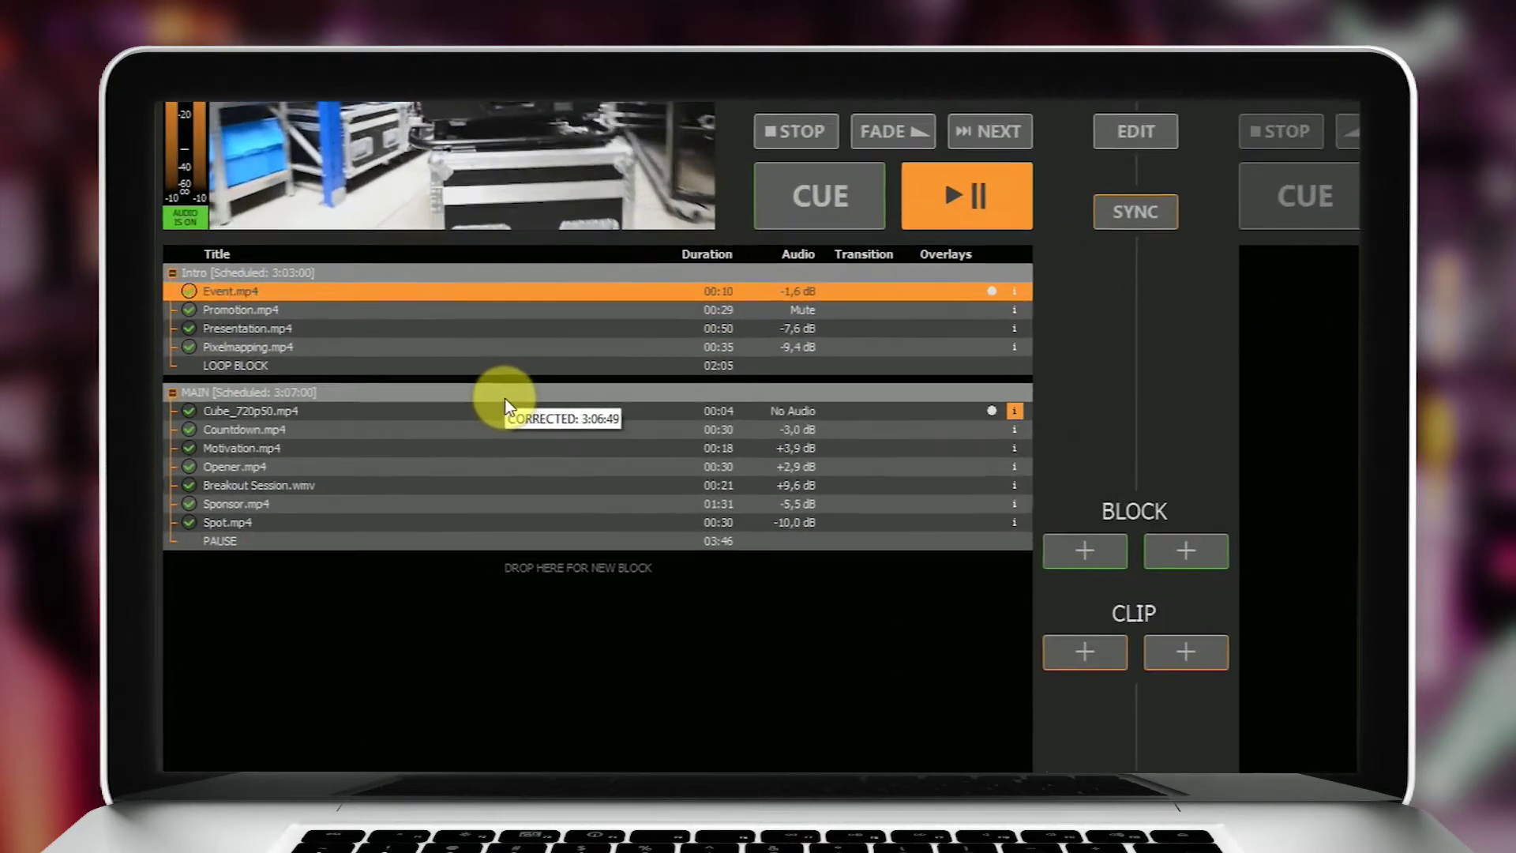